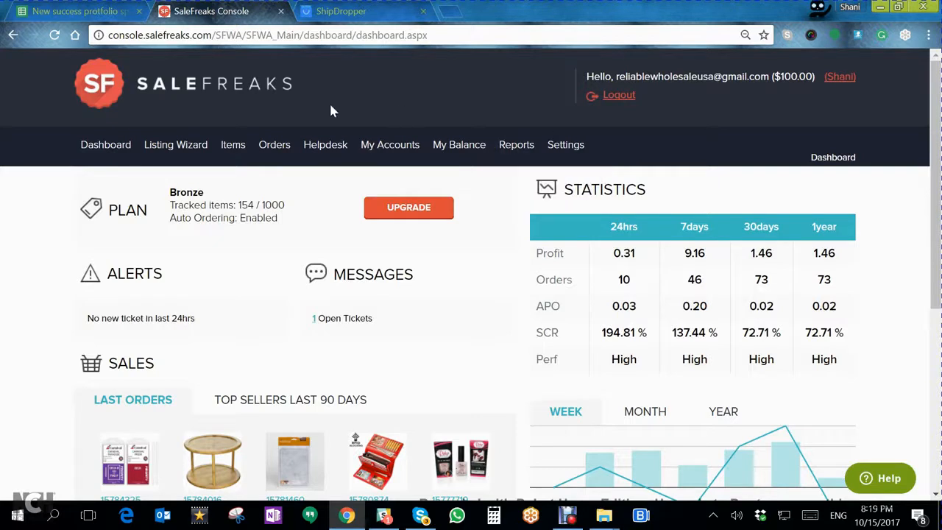
# - Open the Listing Wizard page and load amazon.com in a new browser tab
pyautogui.moveTo(173, 147)
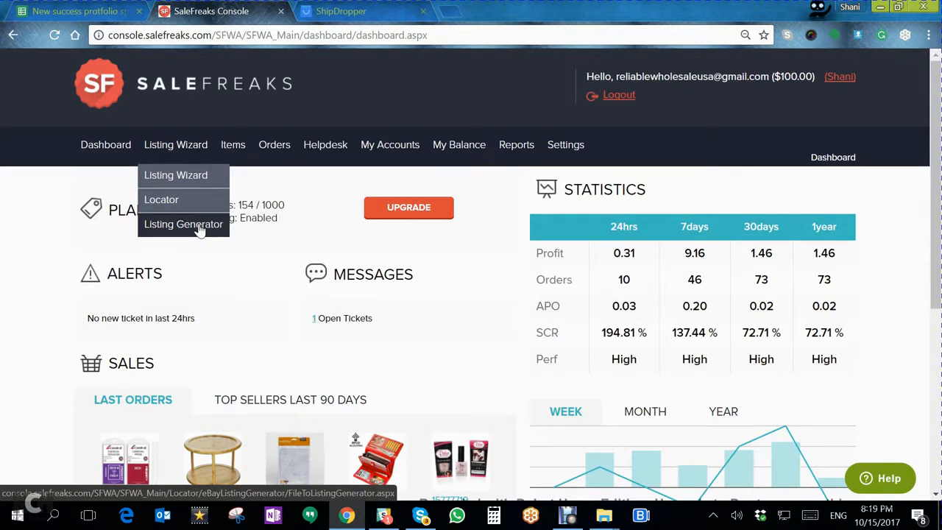
pyautogui.click(196, 177)
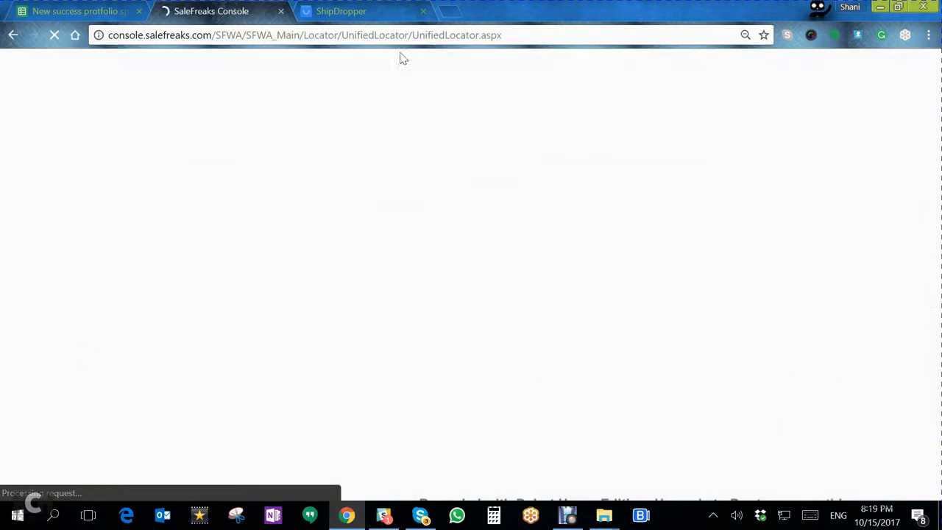
pyautogui.click(452, 13)
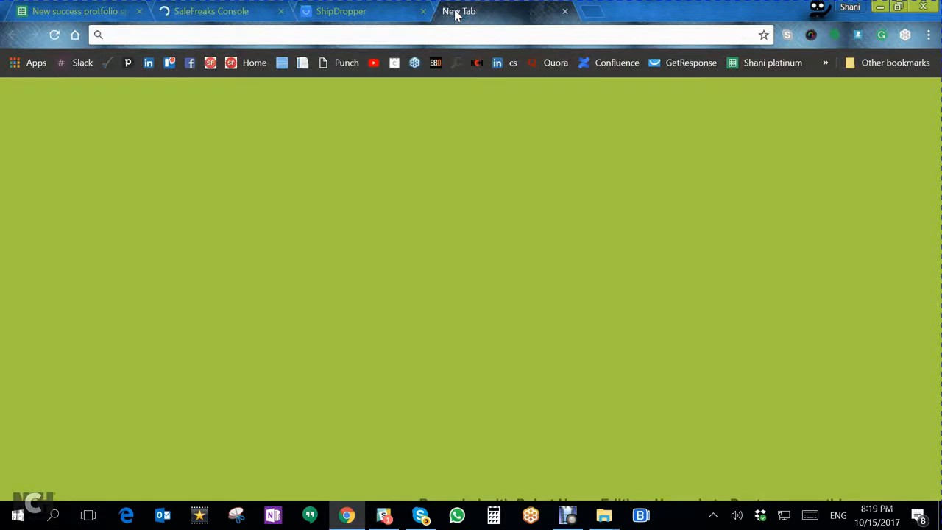
pyautogui.write('amazon.com')
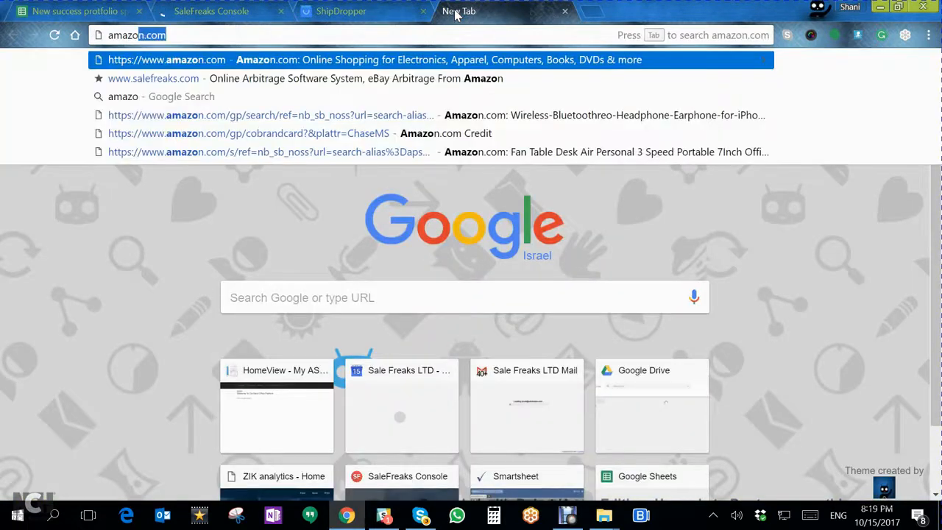
pyautogui.click(438, 65)
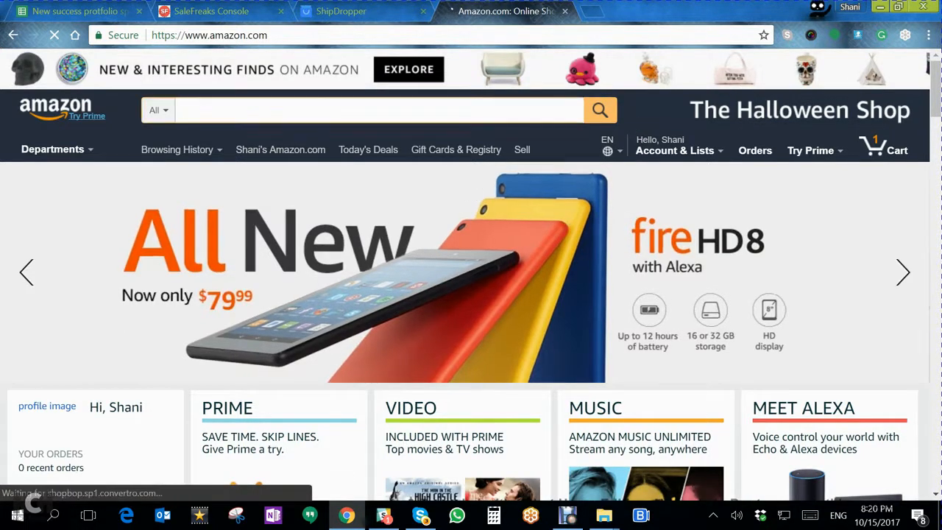
# - Search Amazon for "best seller electric shaver" using the matching suggestion
pyautogui.write('best selle')
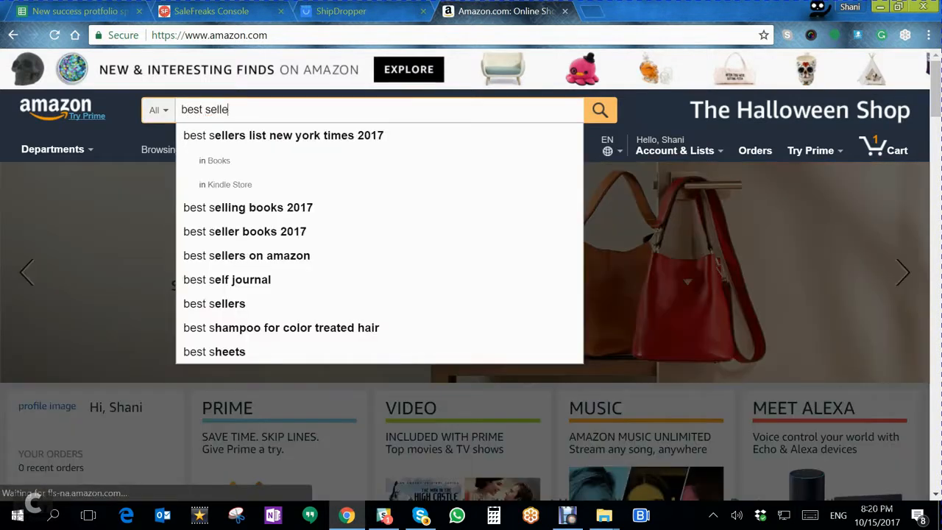
pyautogui.write('r elec')
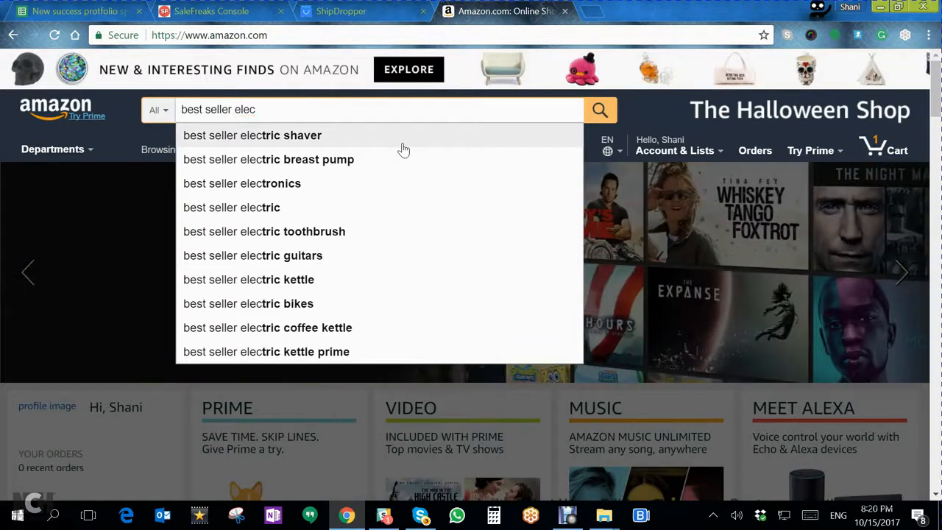
pyautogui.click(402, 145)
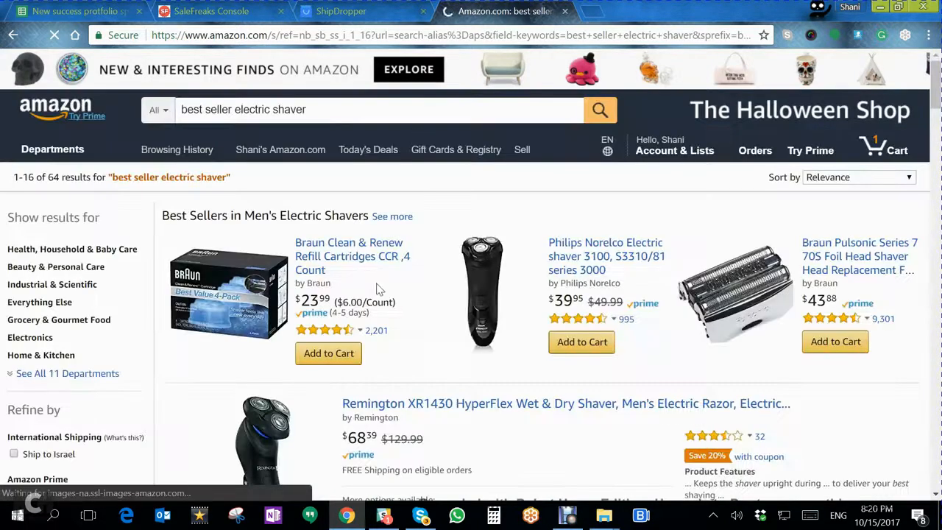
# - Open the Philips Norelco Electric Shaver 2100, S1560/81 listing and copy its ASIN from the page address
pyautogui.scroll(-4, 379, 288)
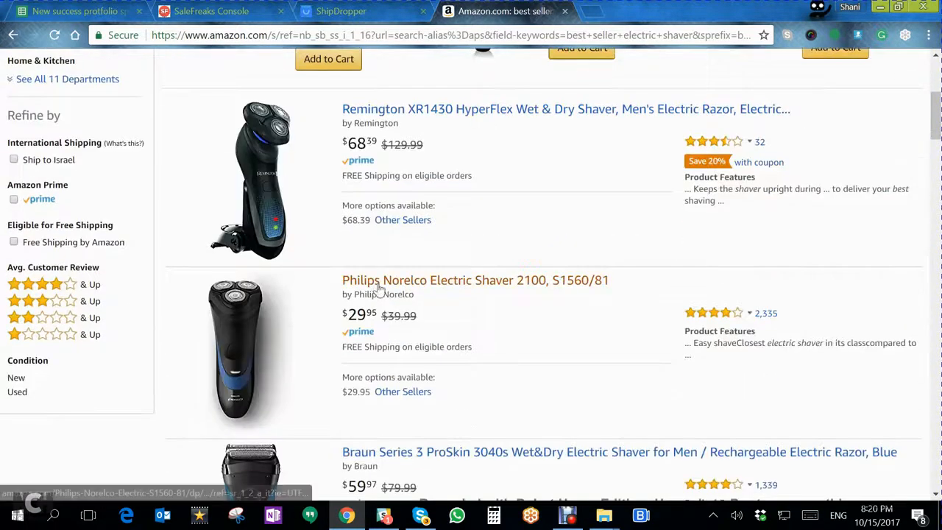
pyautogui.click(489, 284)
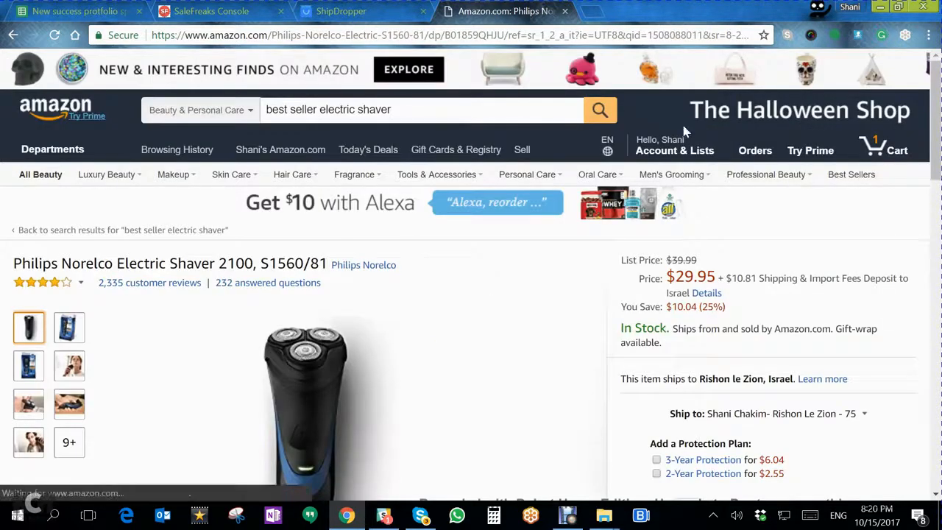
pyautogui.moveTo(444, 35); pyautogui.dragTo(504, 35)
pyautogui.hotkey('ctrl', 'c')
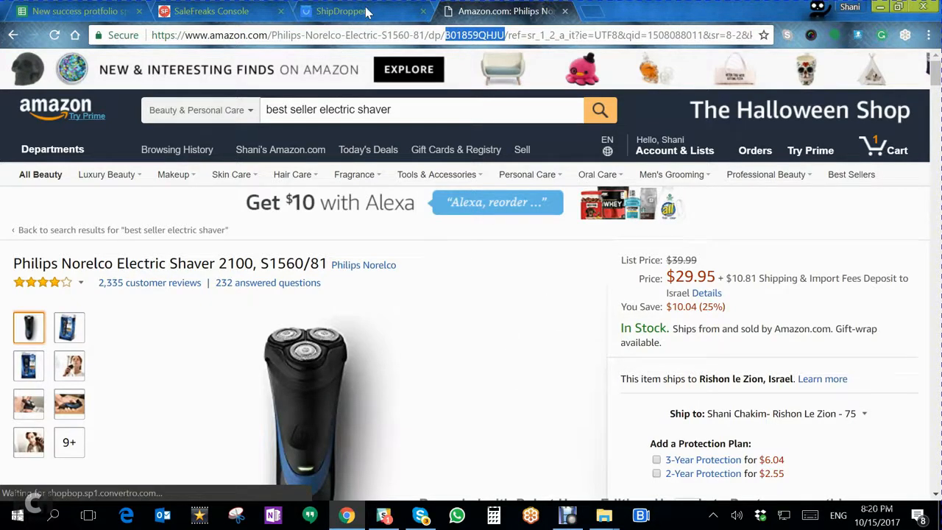
# - Start a new Listing Wizard scan in SaleFreaks and enter the ASIN B01859QHJU as the search source
pyautogui.click(241, 11)
pyautogui.click(815, 229)
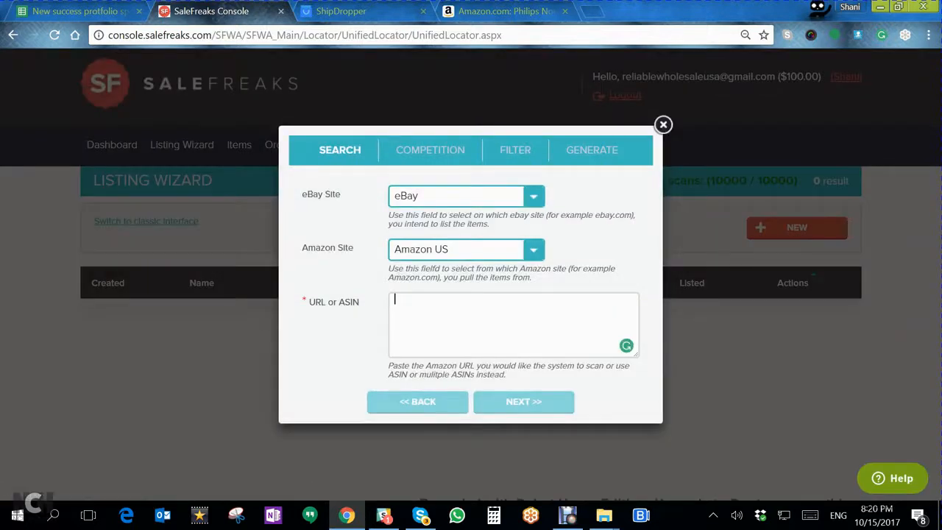
pyautogui.hotkey('ctrl', 'v')
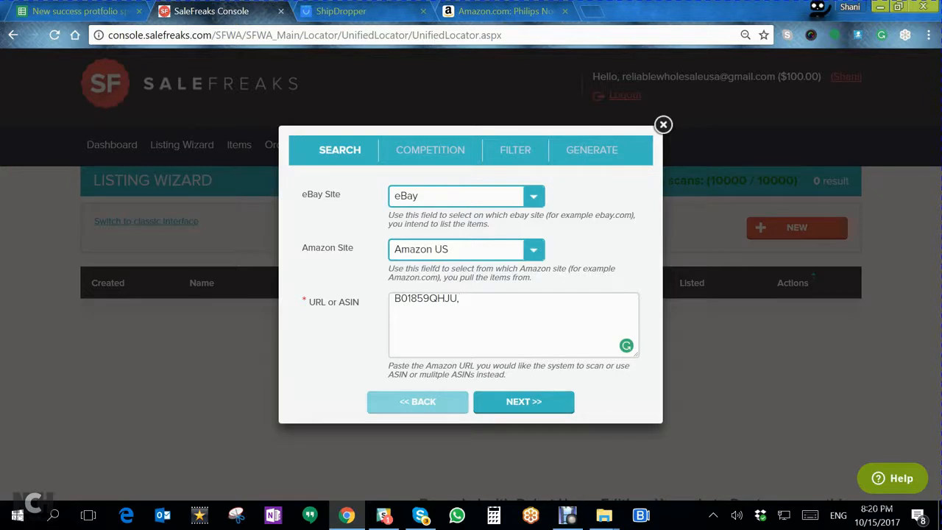
# - Try entering the ASIN a second time on its own line, and remove the extra entry so only B01859QHJU remains
pyautogui.hotkey('ctrl', 'v')
pyautogui.press('BackSpace')
pyautogui.press('BackSpace')
pyautogui.press('BackSpace')
pyautogui.press('BackSpace')
pyautogui.press('BackSpace')
pyautogui.press('BackSpace')
pyautogui.press('BackSpace')
pyautogui.press('BackSpace')
pyautogui.press('BackSpace')
pyautogui.press('BackSpace')
pyautogui.press('BackSpace')
pyautogui.press('BackSpace')
pyautogui.press('BackSpace')
pyautogui.press('BackSpace')
pyautogui.hotkey('ctrl', 'v')
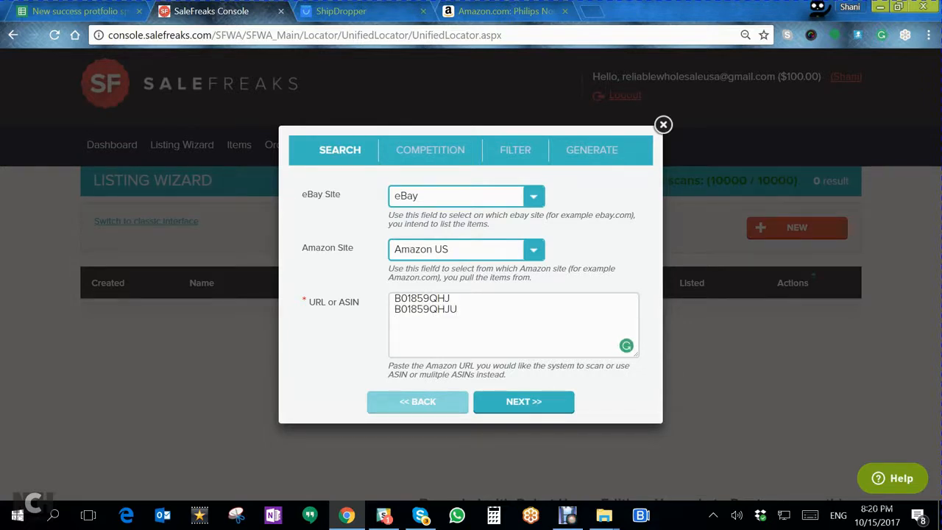
pyautogui.moveTo(451, 299); pyautogui.dragTo(380, 300)
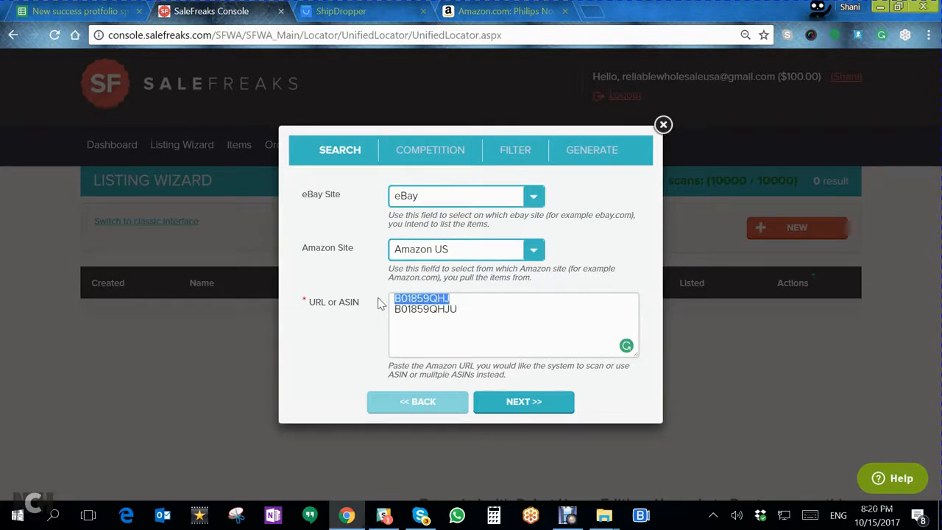
pyautogui.press('Delete')
pyautogui.press('Delete')
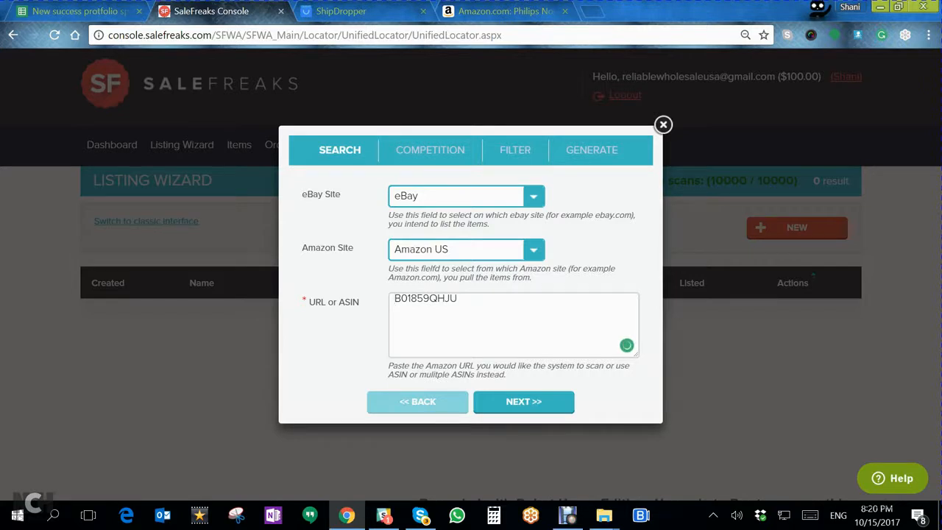
# - Choose Speed Search as the scan's competition option and proceed to the generation settings
pyautogui.click(539, 406)
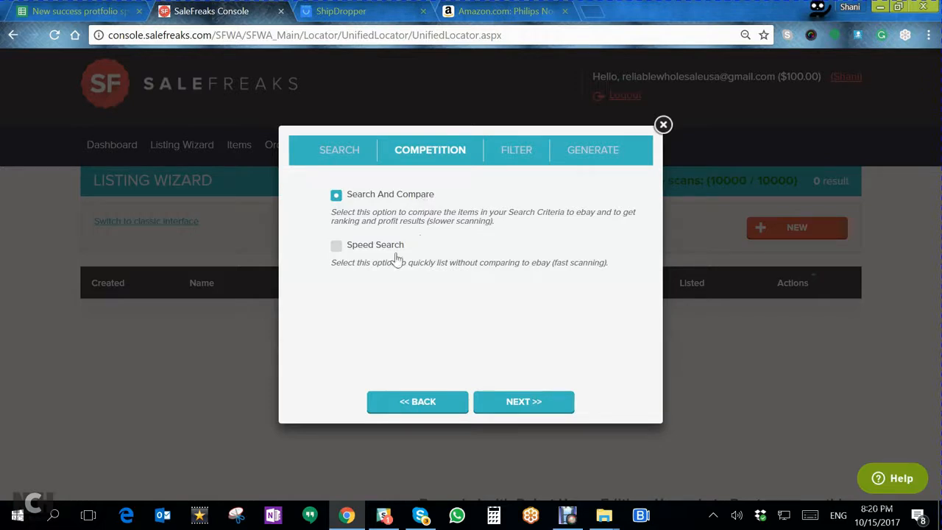
pyautogui.click(337, 247)
pyautogui.click(537, 405)
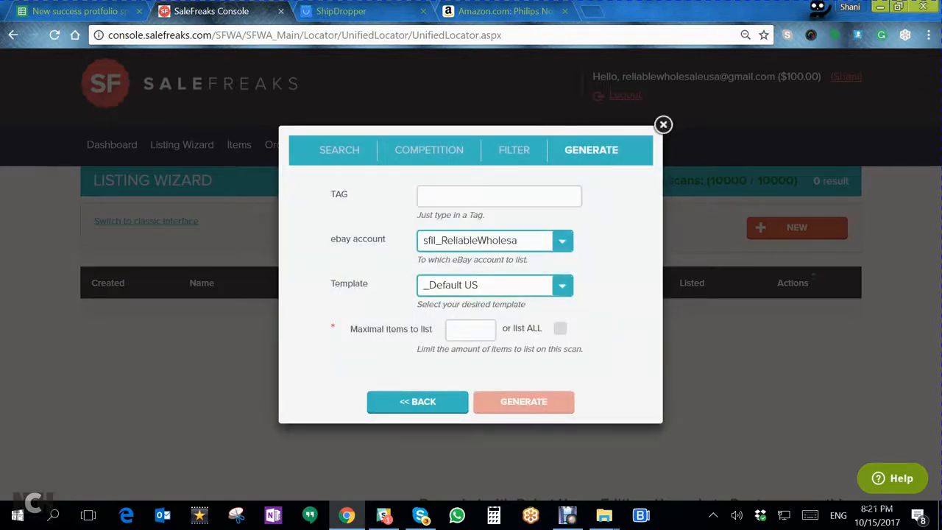
# - Tag the scan B01859QHJU with all items set to list, and close the wizard without generating
pyautogui.hotkey('ctrl', 'v')
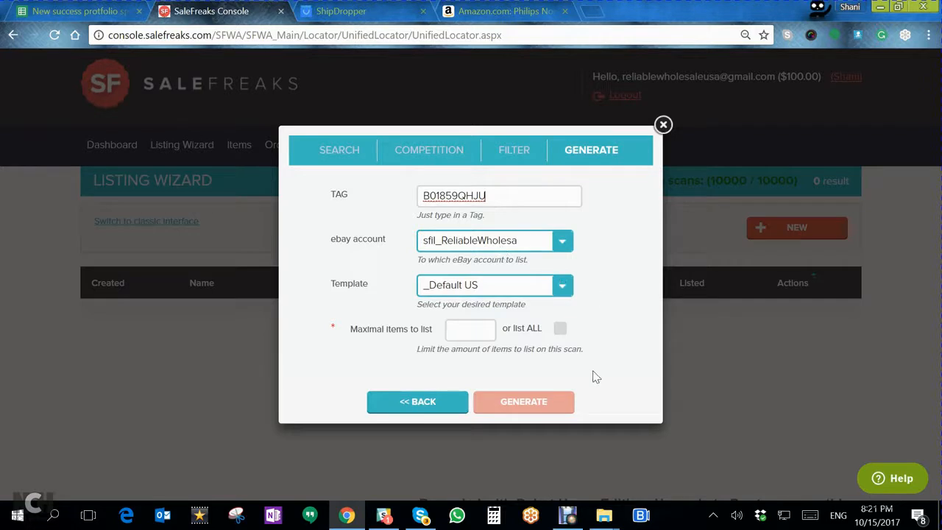
pyautogui.click(560, 328)
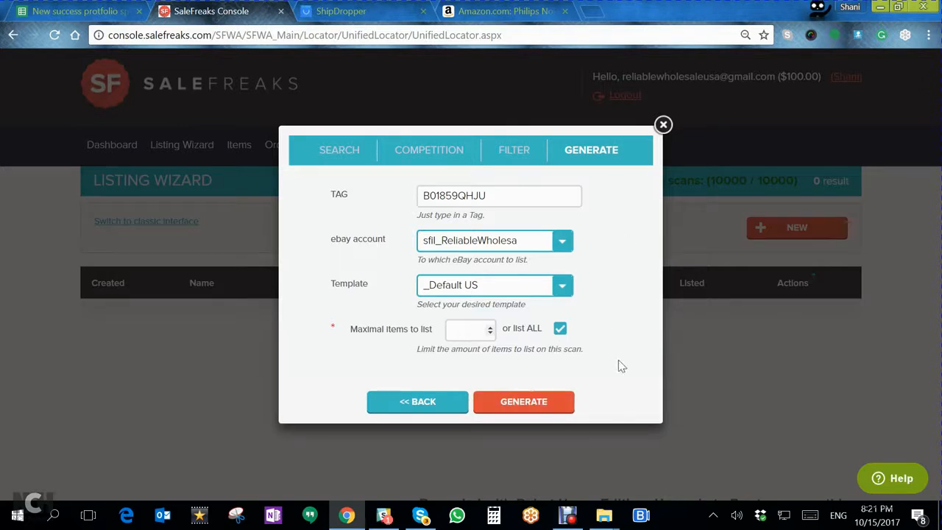
pyautogui.click(664, 125)
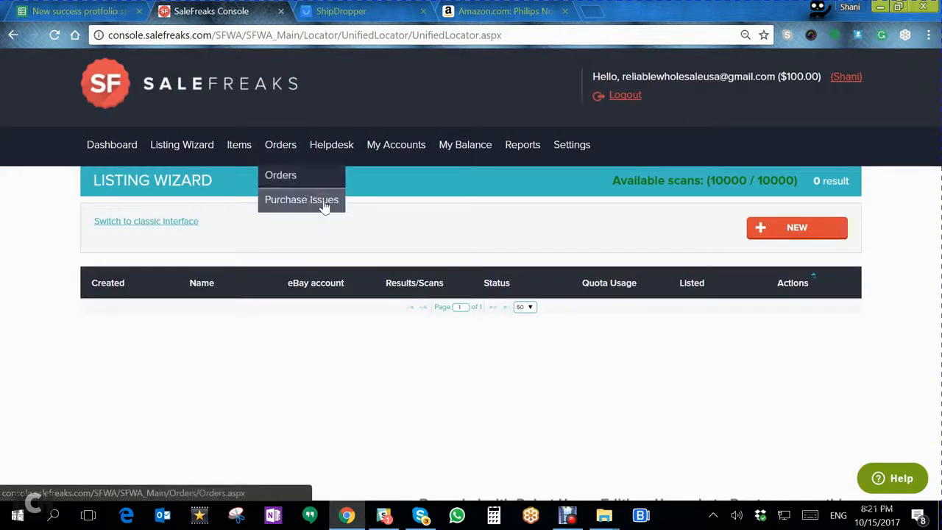
# - Open the SaleFreaks Locator page, and return to the electric shaver search results on Amazon
pyautogui.moveTo(193, 151)
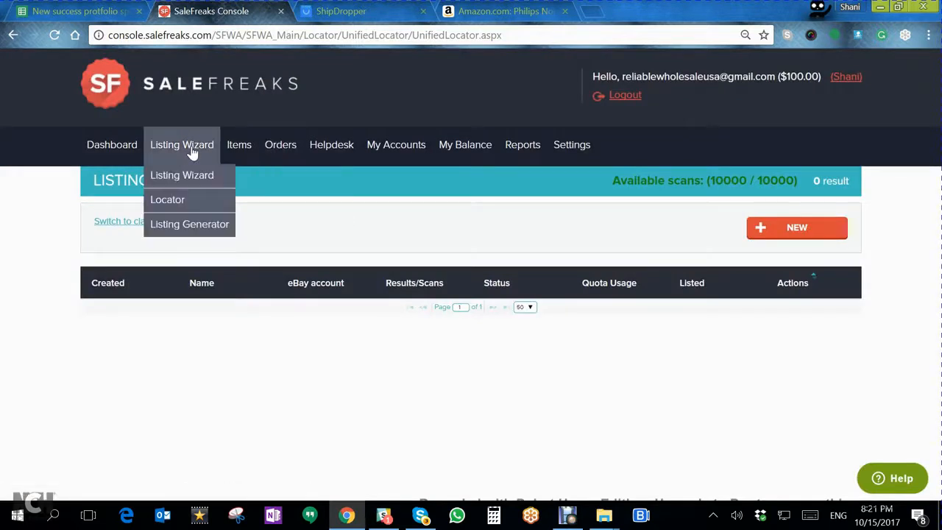
pyautogui.click(167, 200)
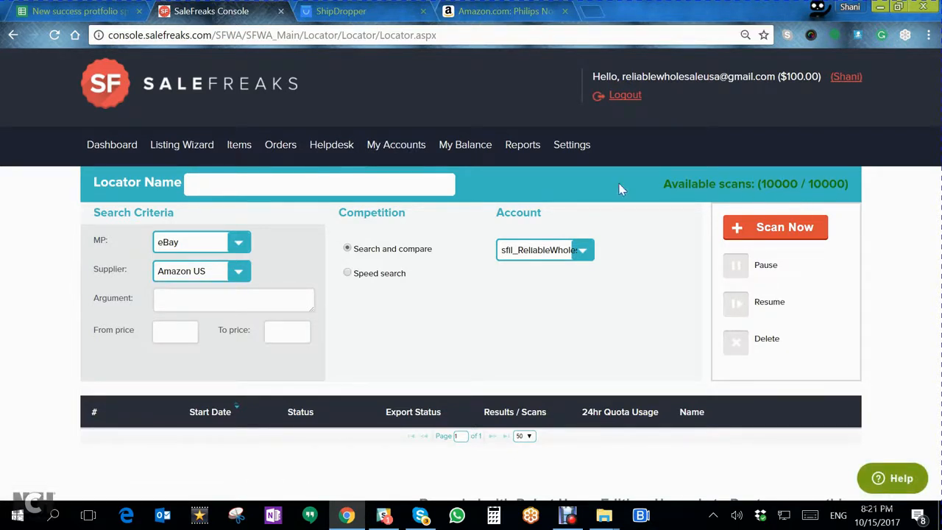
pyautogui.click(487, 13)
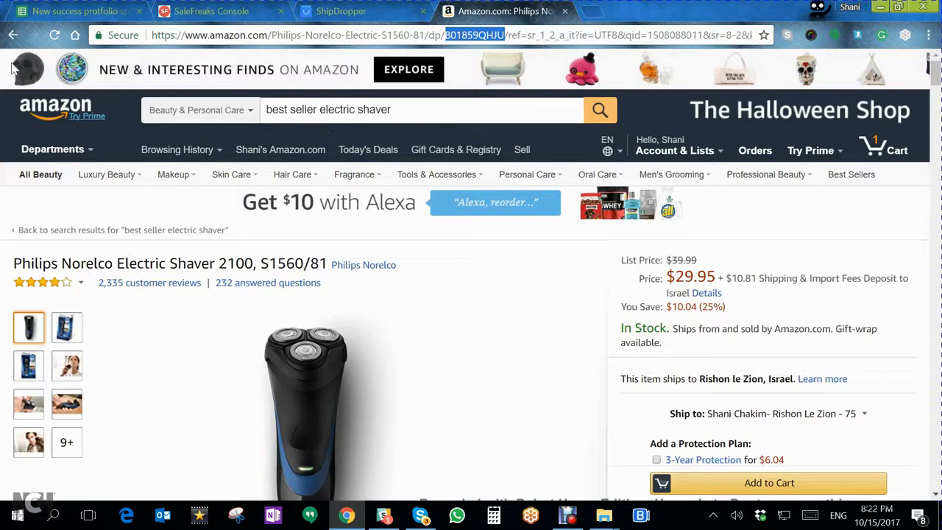
pyautogui.click(13, 34)
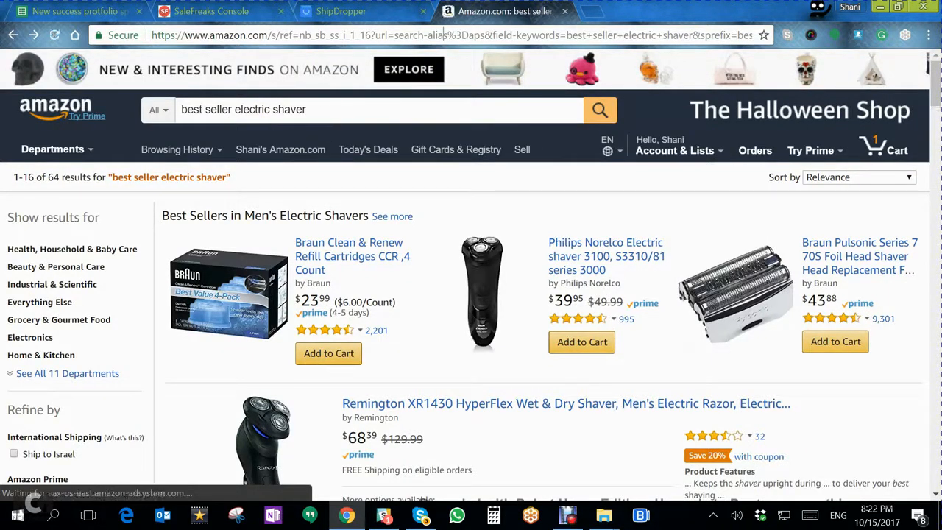
# - Change the Amazon search to "best seller electronics" across all departments
pyautogui.moveTo(272, 109); pyautogui.dragTo(306, 110)
pyautogui.press('BackSpace')
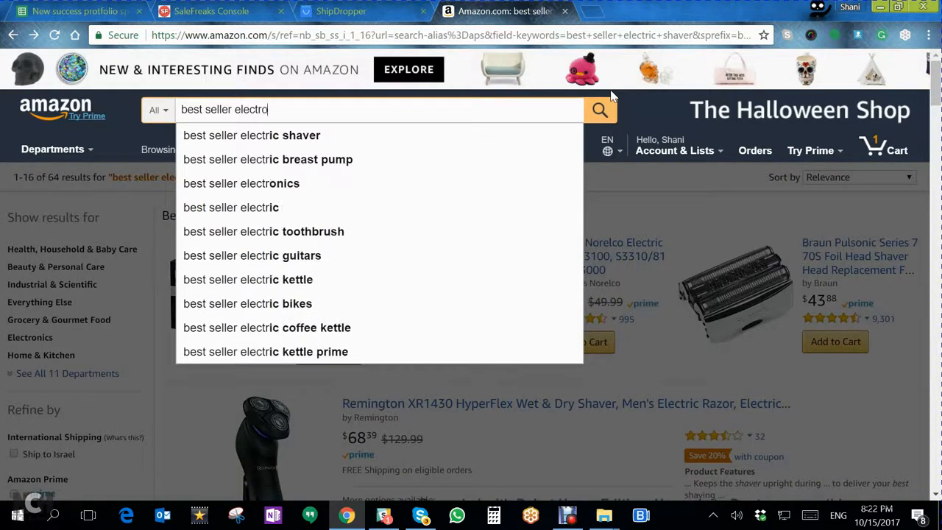
pyautogui.write('nics')
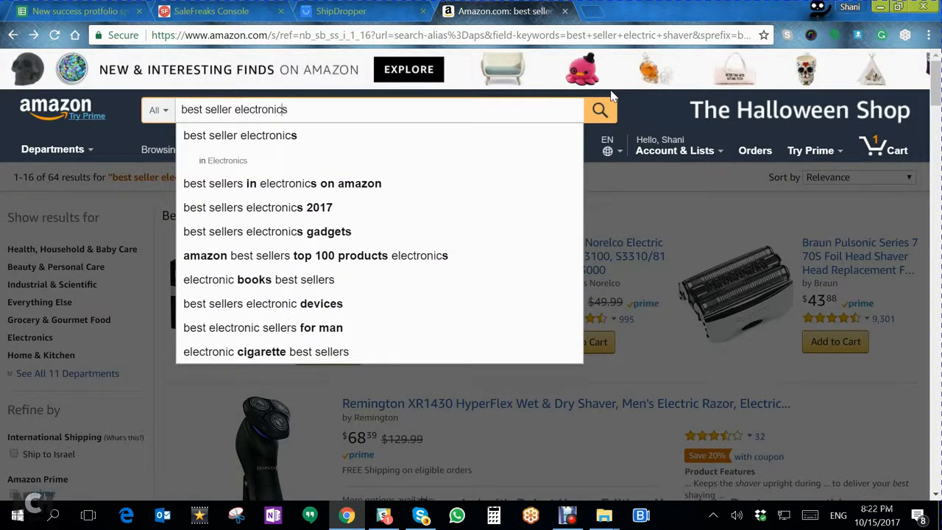
pyautogui.click(439, 144)
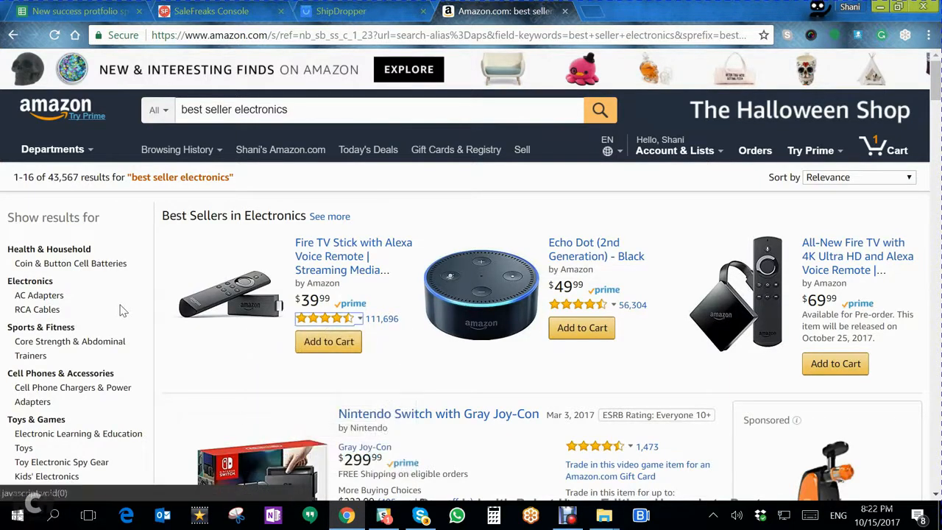
# - Narrow the electronics results to Prime-eligible items in the Cell Phones & Accessories department
pyautogui.scroll(-5, 125, 315)
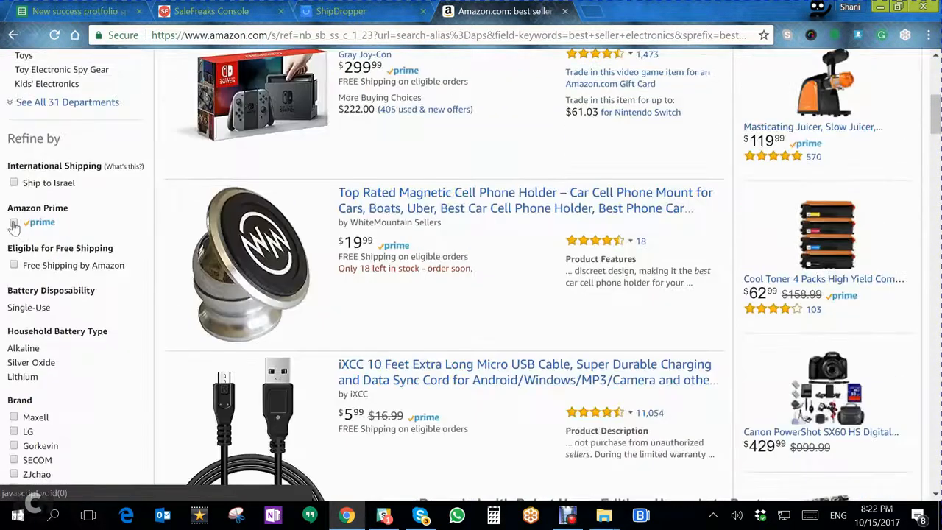
pyautogui.click(13, 225)
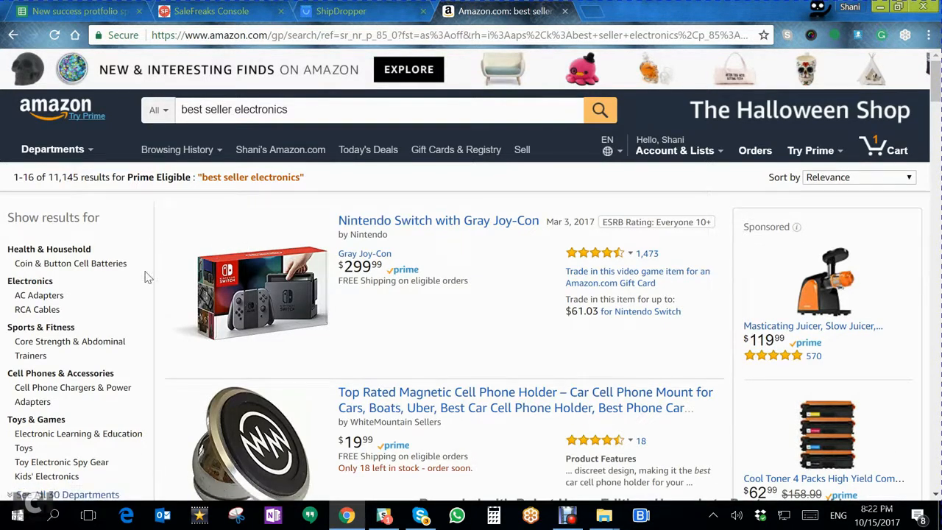
pyautogui.scroll(-1, 145, 277)
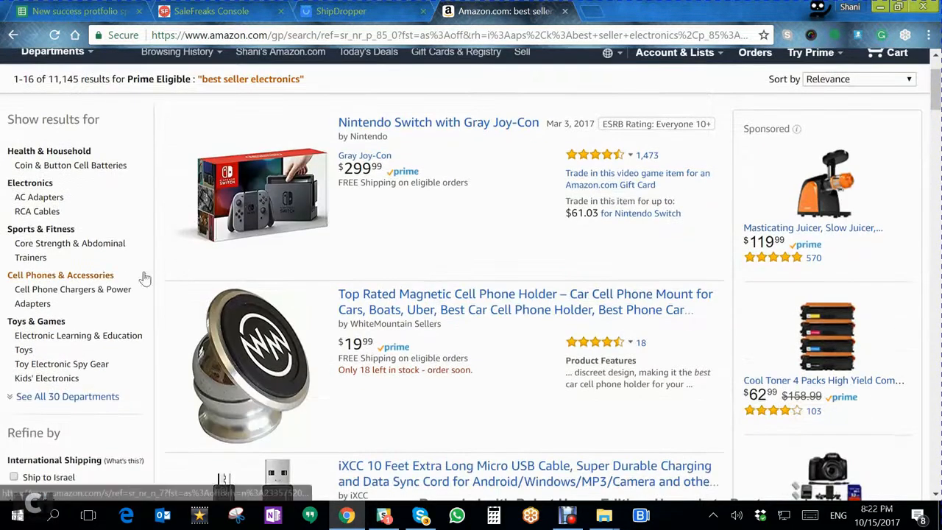
pyautogui.click(65, 277)
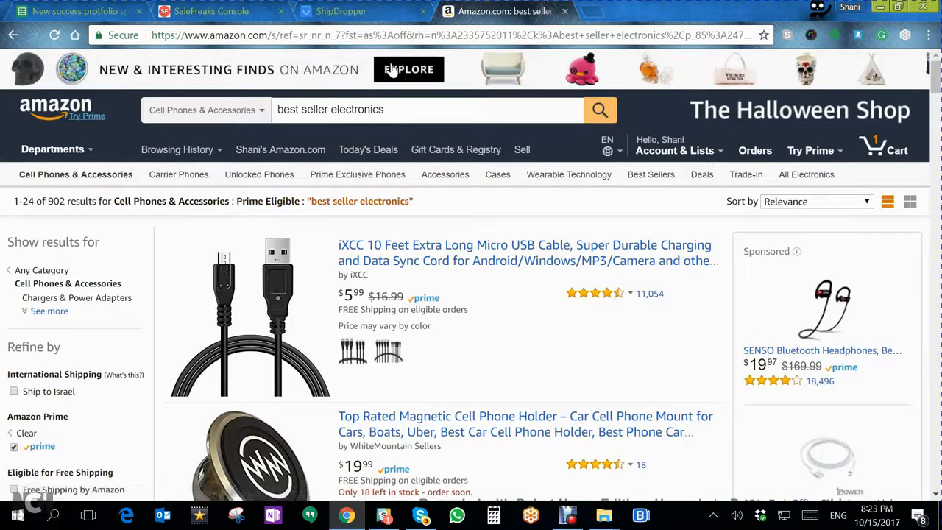
# - Copy the full web address of the filtered Amazon results page and leave the Amazon page
pyautogui.hotkey('ctrl', 'l')
pyautogui.rightClick(391, 35)
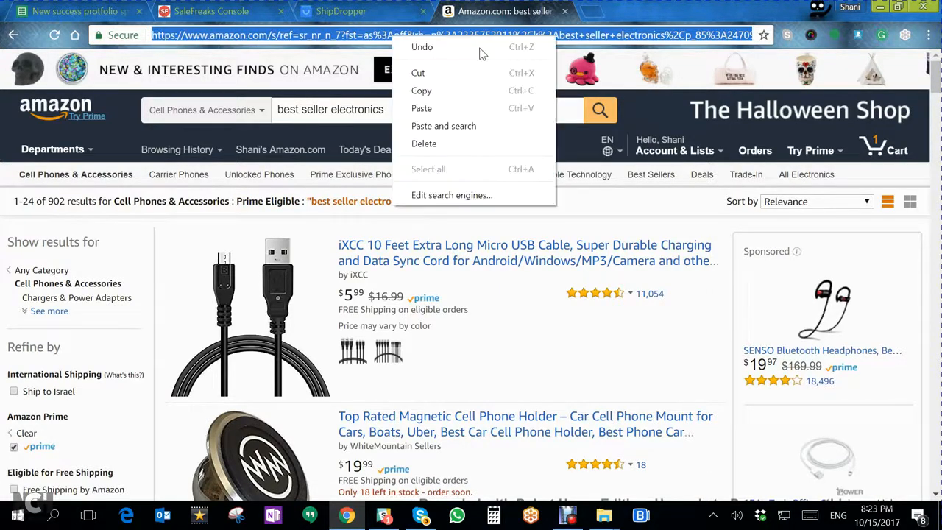
pyautogui.click(475, 98)
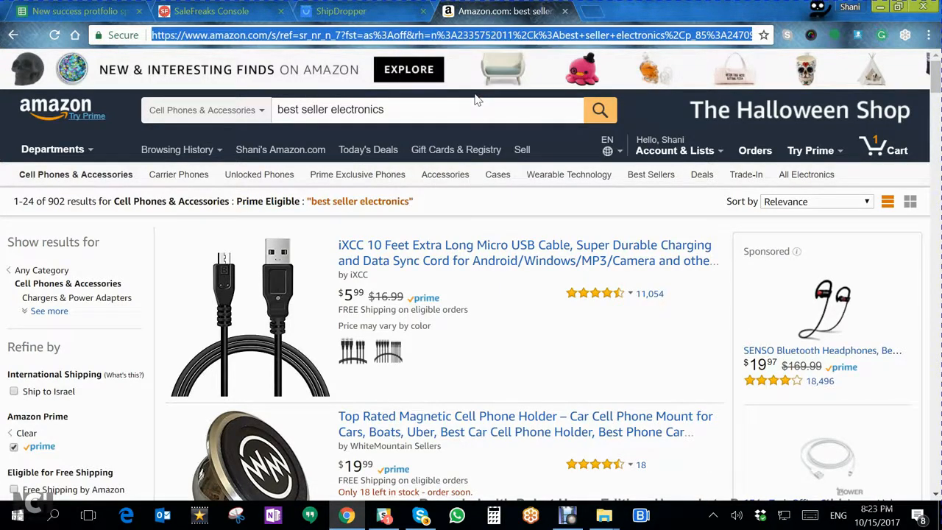
pyautogui.click(369, 10)
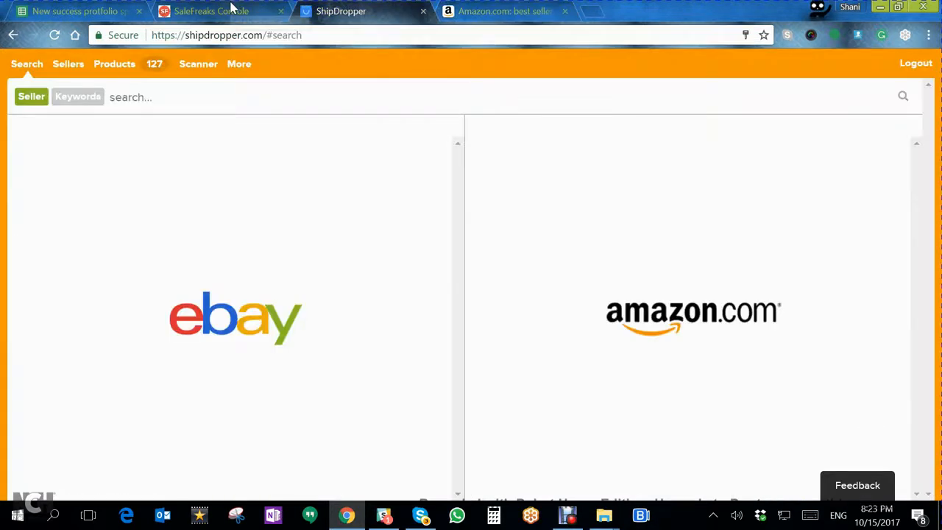
# - Fill the SaleFreaks Locator's search argument with the copied web address of the Amazon results page
pyautogui.click(254, 9)
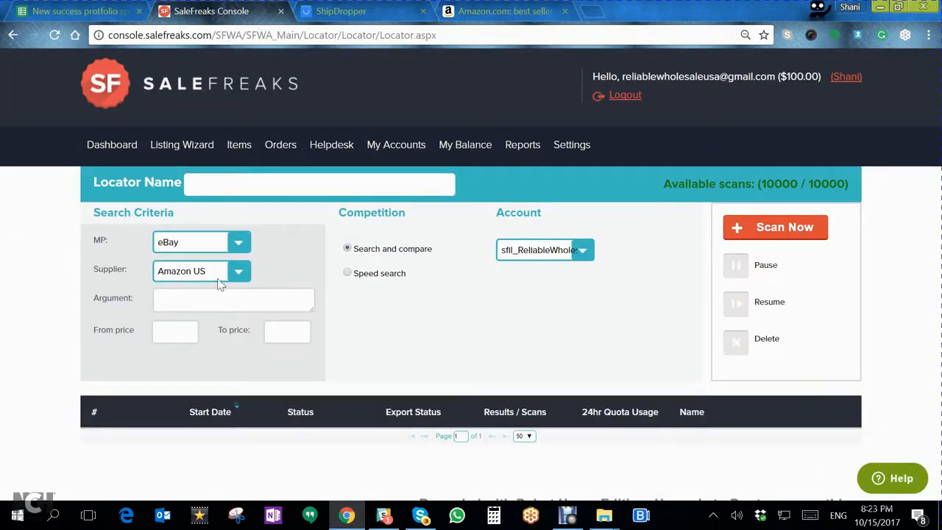
pyautogui.click(231, 298)
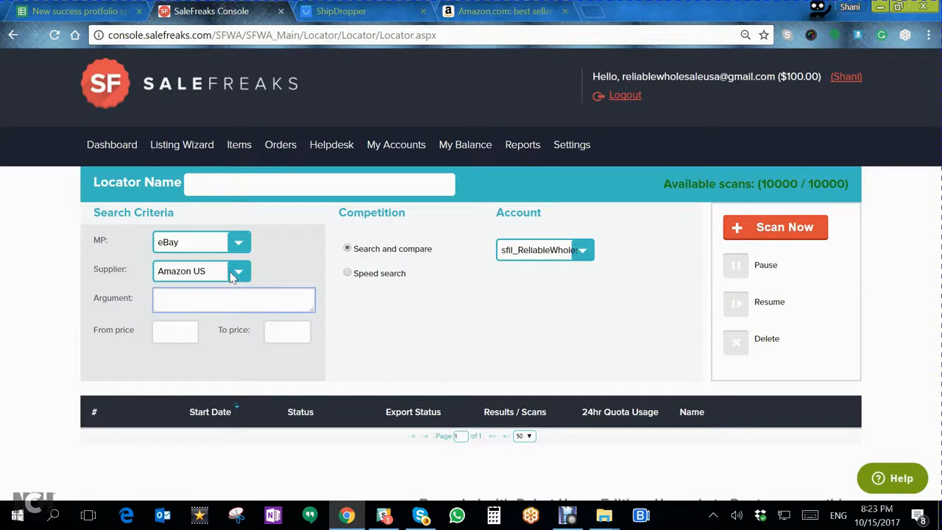
pyautogui.hotkey('ctrl', 'v')
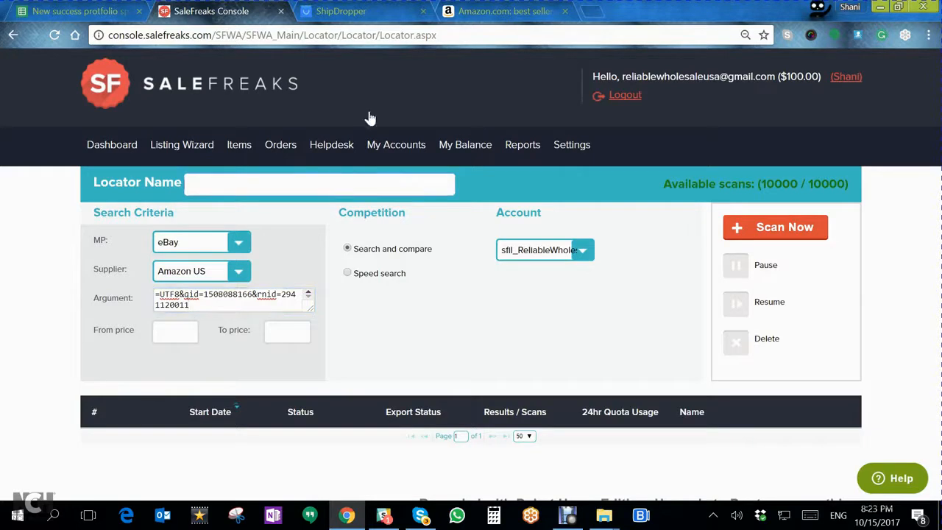
# - Name the locator with Amazon's results heading, Cell Phones & Accessories : Prime Eligible : "best seller electronics", and start the scan
pyautogui.click(504, 11)
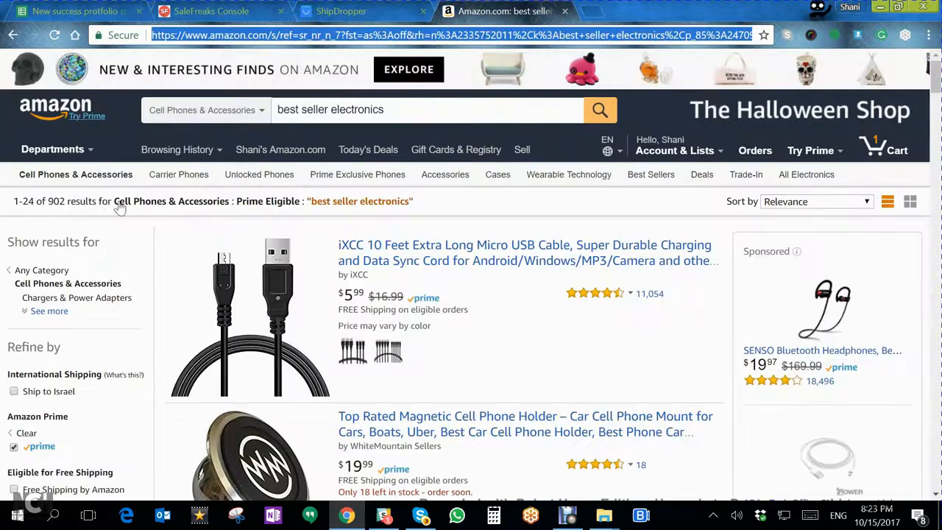
pyautogui.moveTo(115, 202); pyautogui.dragTo(418, 206)
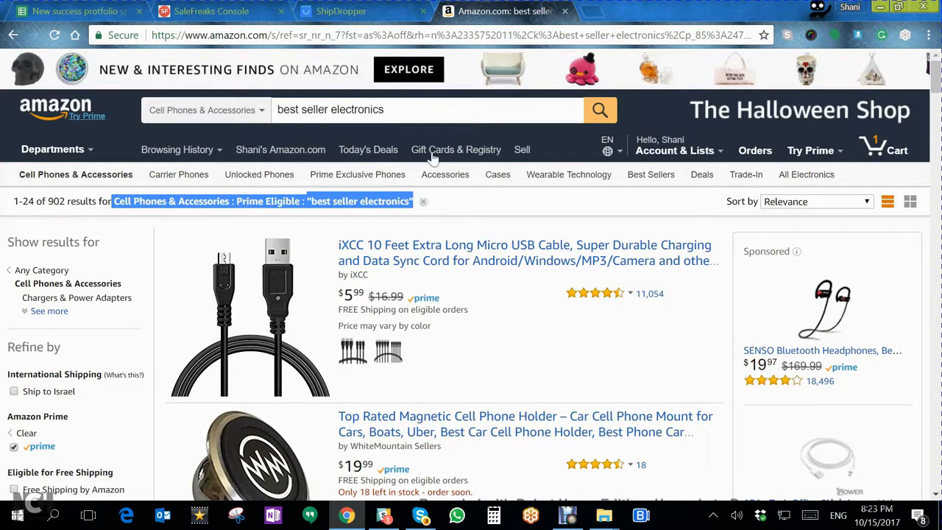
pyautogui.click(324, 10)
pyautogui.click(265, 11)
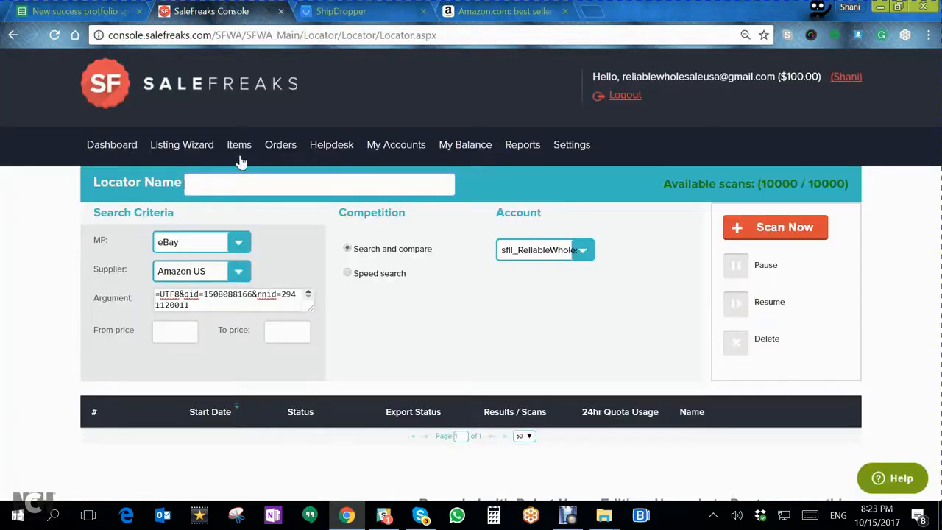
pyautogui.hotkey('ctrl', 'v')
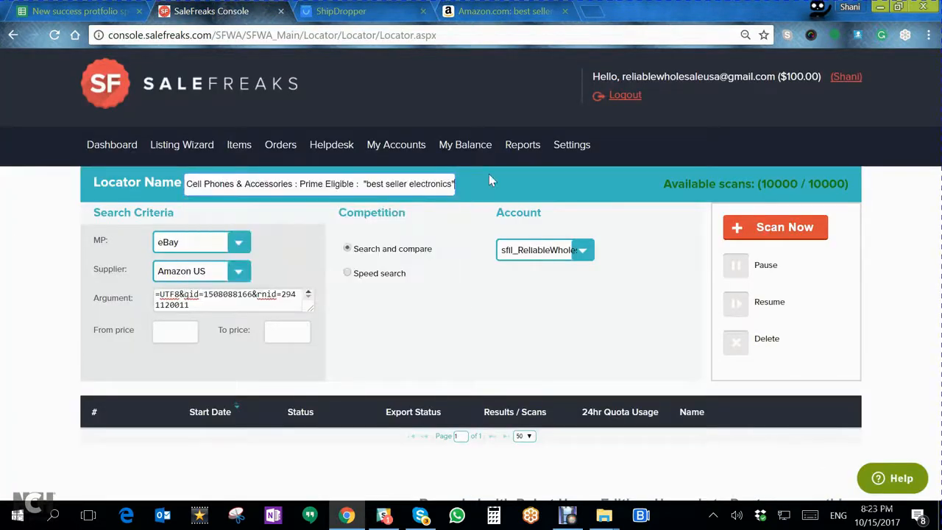
pyautogui.click(798, 230)
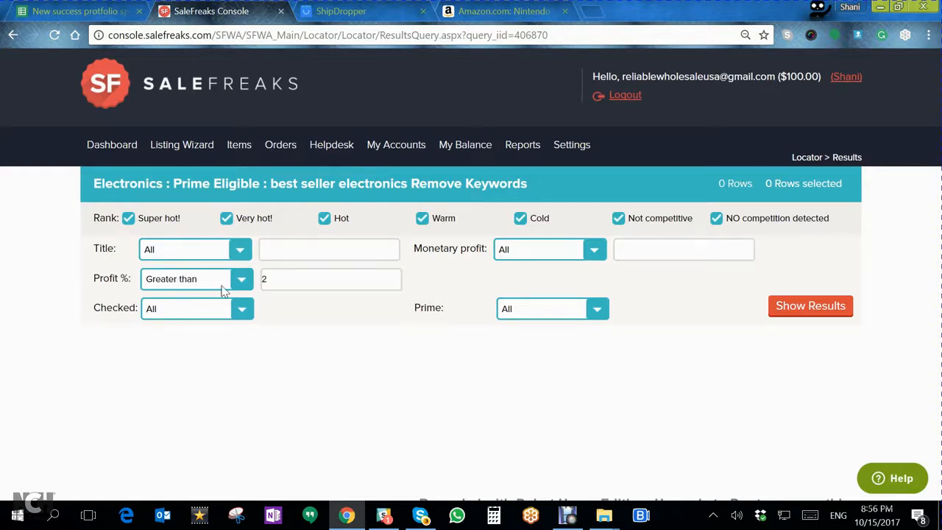
# - Show the scan results with profit % greater than 1, keeping only the Super hot! and Very hot! ranks
pyautogui.moveTo(281, 280); pyautogui.dragTo(258, 279)
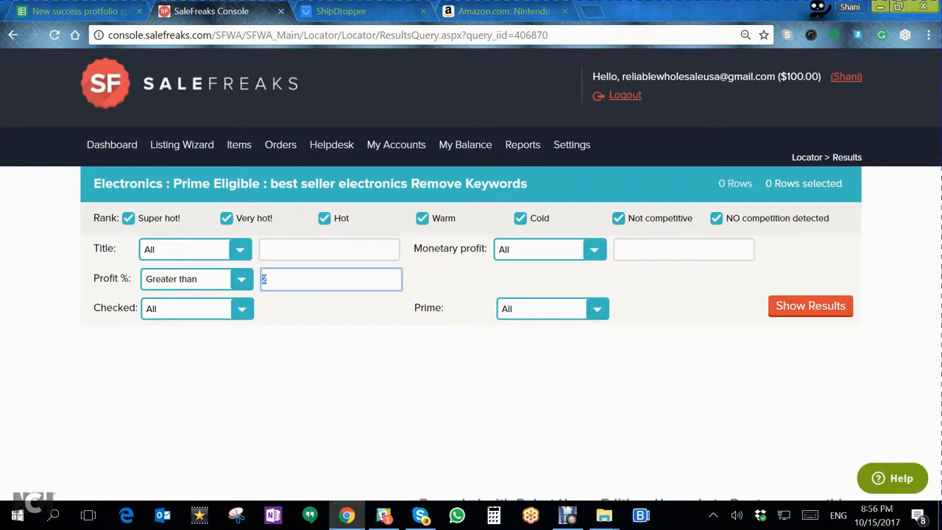
pyautogui.write('1')
pyautogui.click(717, 219)
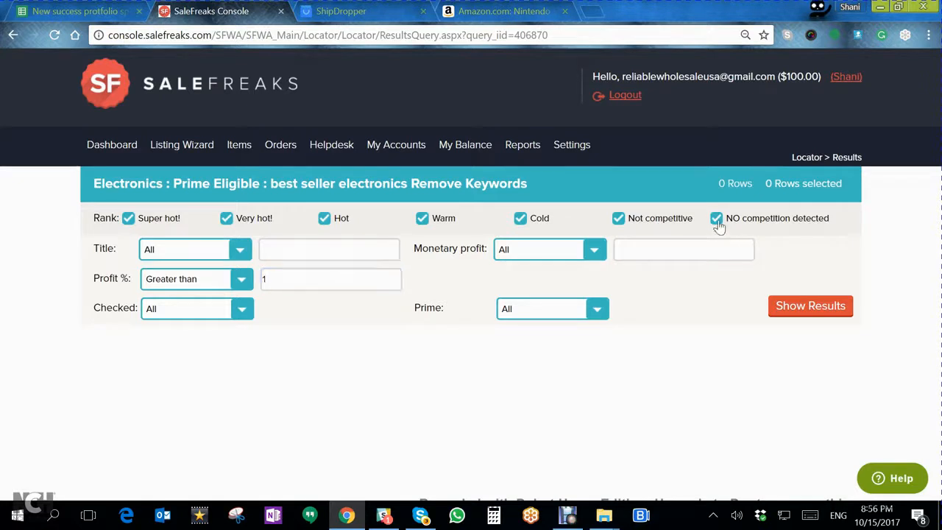
pyautogui.click(619, 220)
pyautogui.click(520, 219)
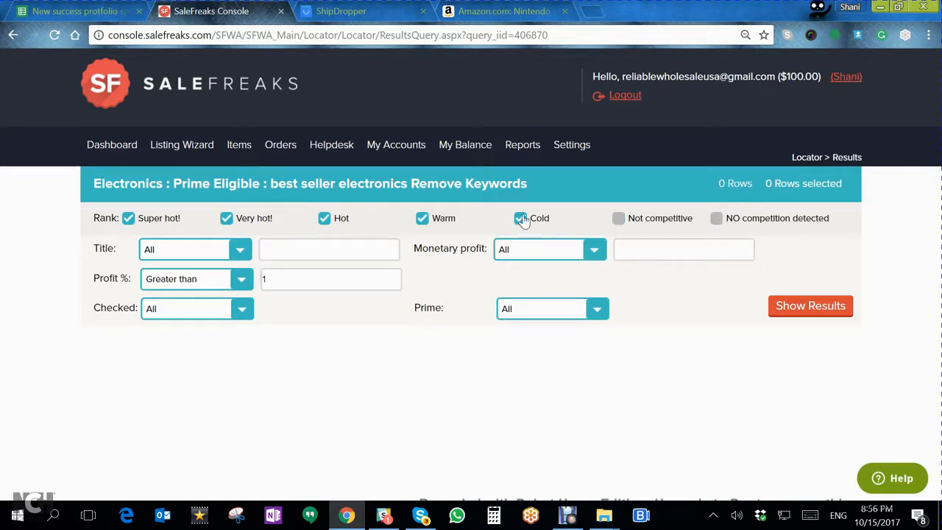
pyautogui.click(422, 219)
pyautogui.click(324, 219)
pyautogui.click(809, 306)
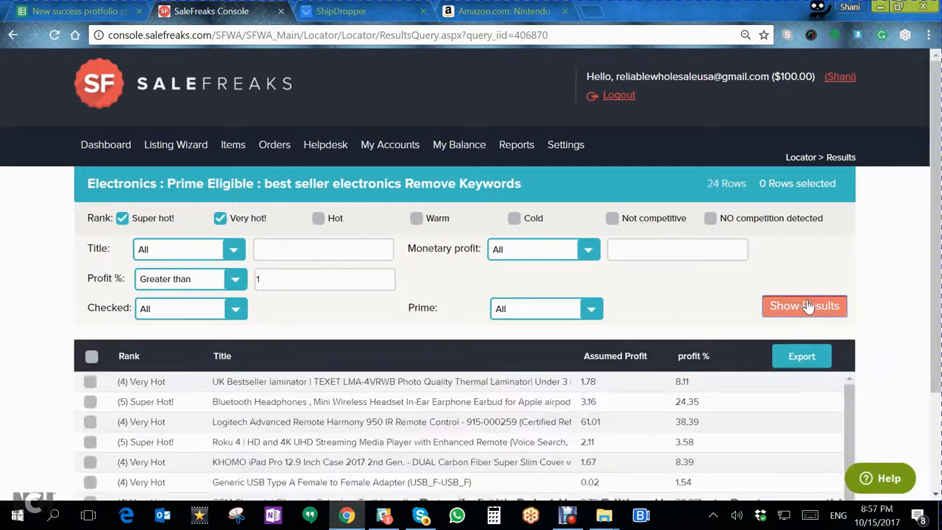
# - Display 25 rows per page and look through the found items with their ranks and profits
pyautogui.scroll(-3, 841, 312)
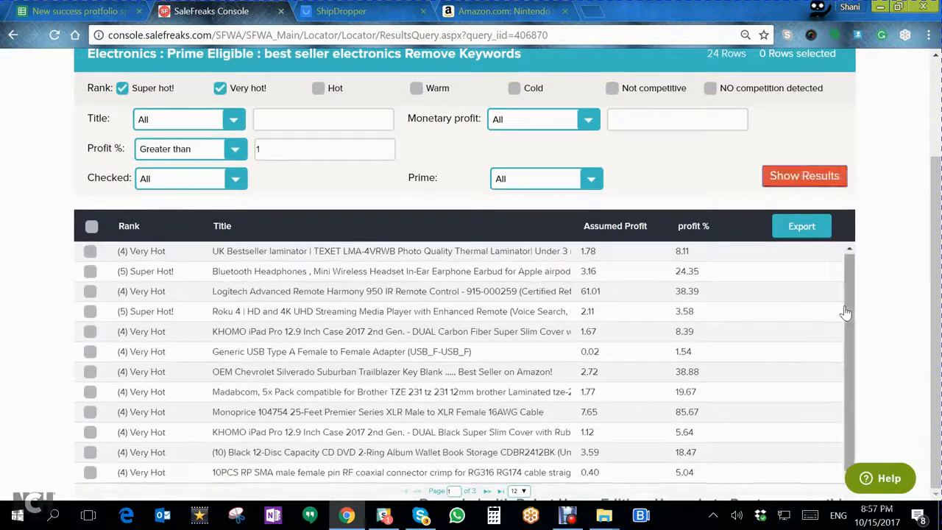
pyautogui.click(520, 491)
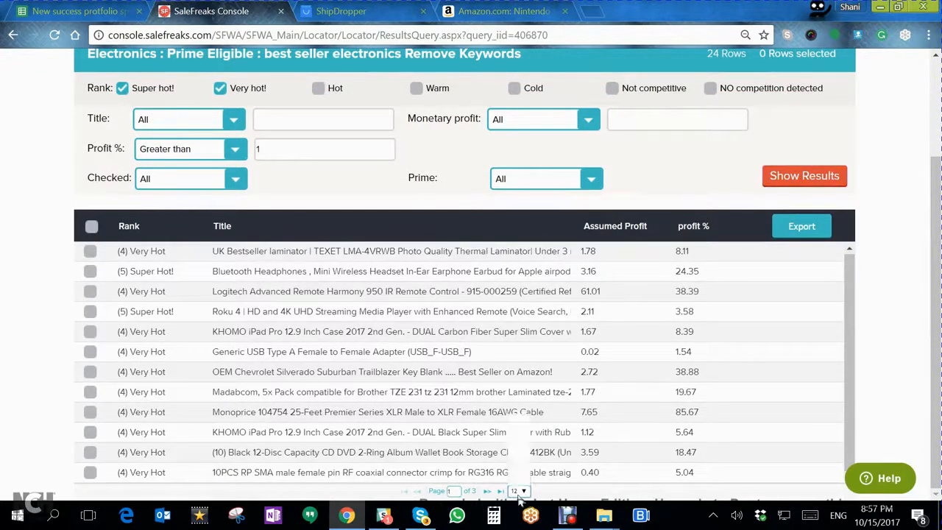
pyautogui.click(518, 449)
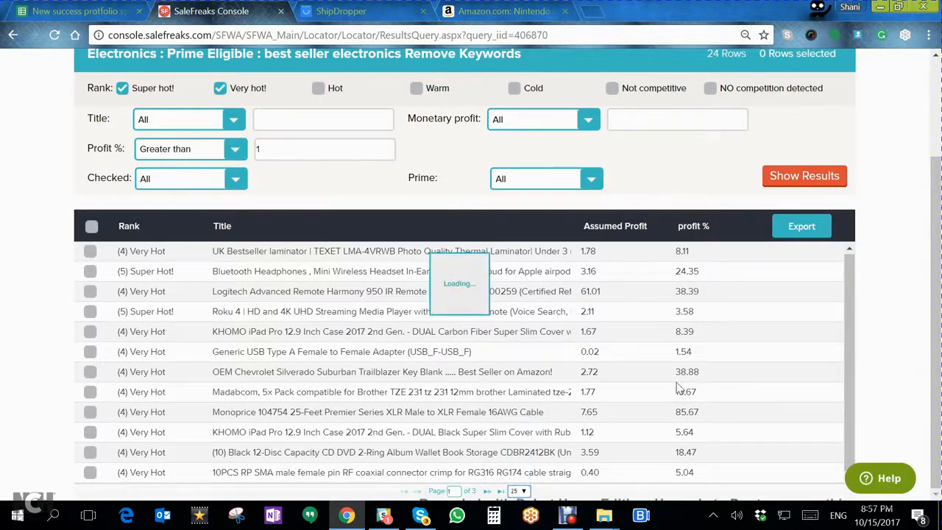
pyautogui.scroll(-3, 662, 412)
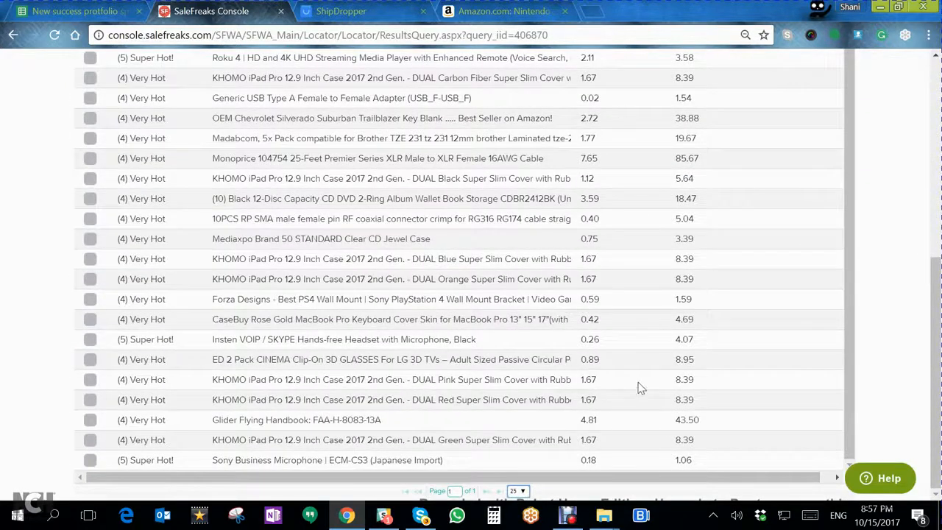
pyautogui.scroll(1, 862, 345)
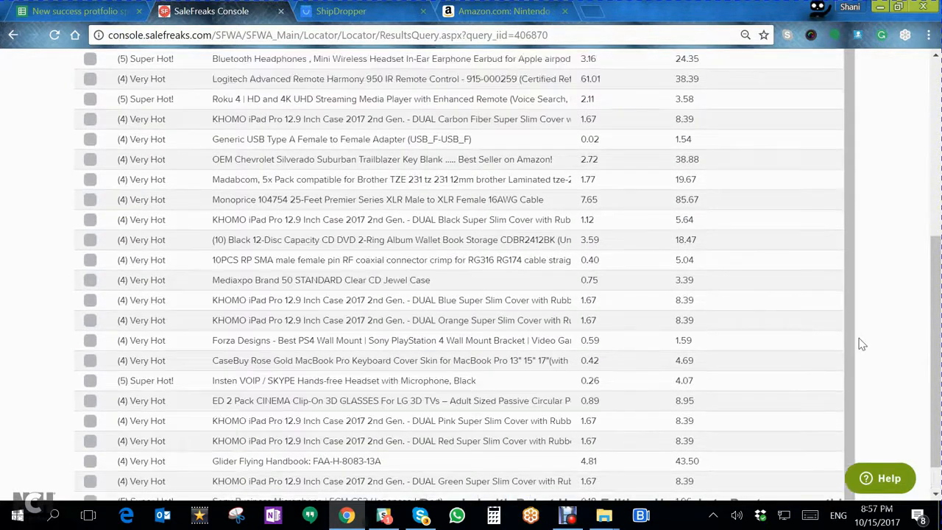
pyautogui.scroll(5, 862, 344)
pyautogui.scroll(-4, 858, 341)
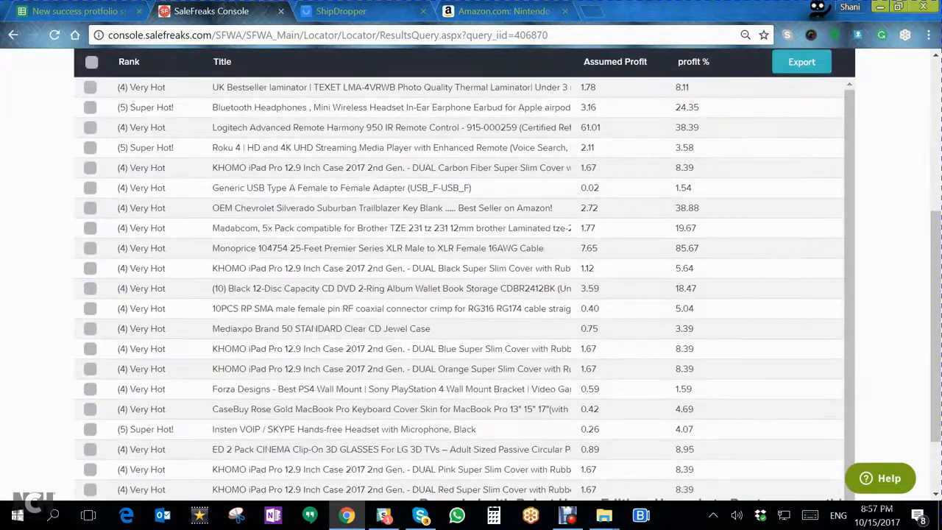
pyautogui.scroll(4, 225, 259)
# - Limit the results to the Super hot! rank by excluding Very hot!, and select all the listed items
pyautogui.click(219, 219)
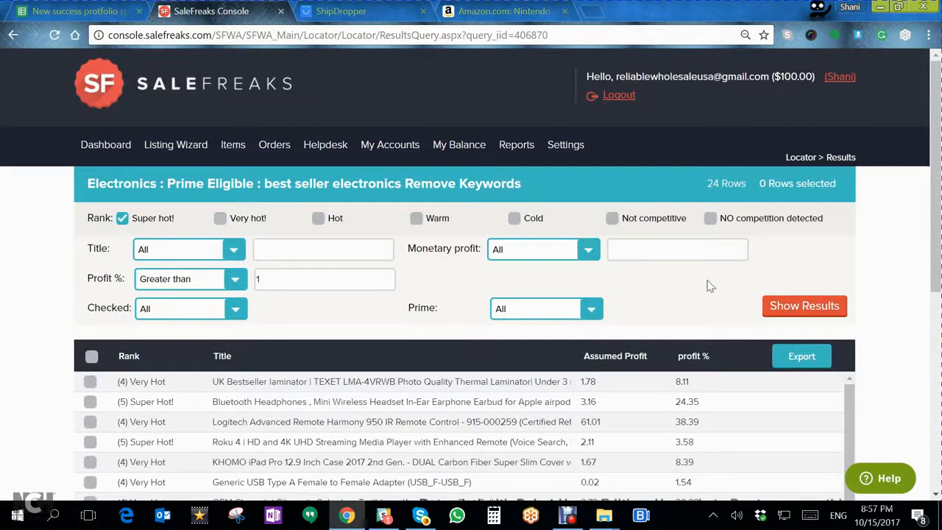
pyautogui.click(806, 309)
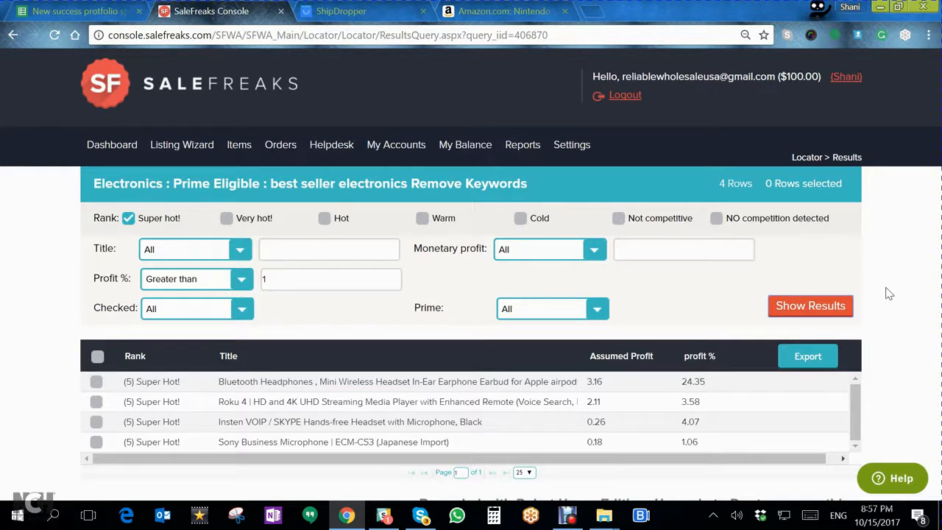
pyautogui.click(97, 358)
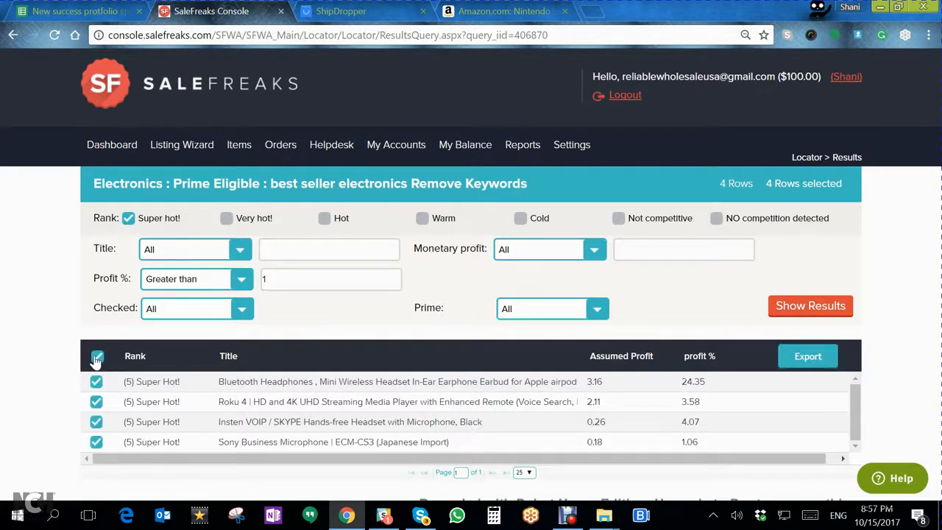
pyautogui.click(817, 360)
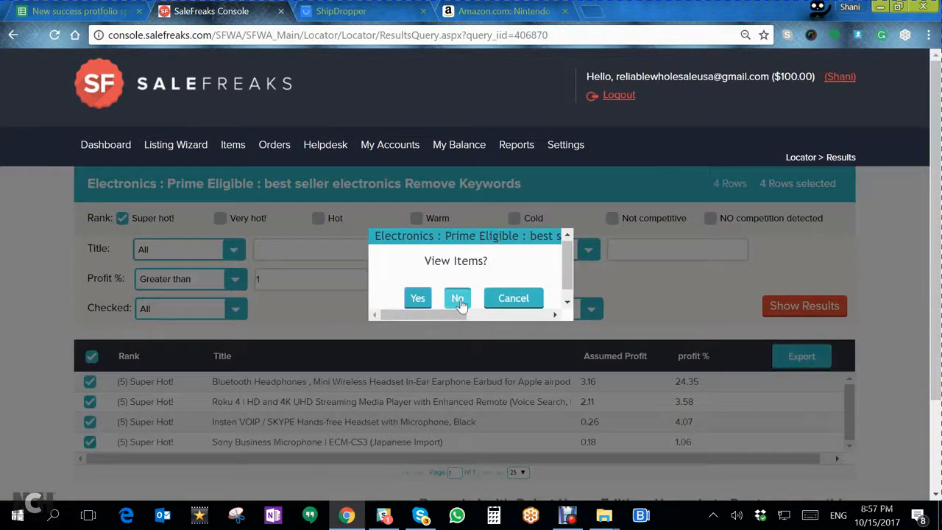
pyautogui.click(418, 300)
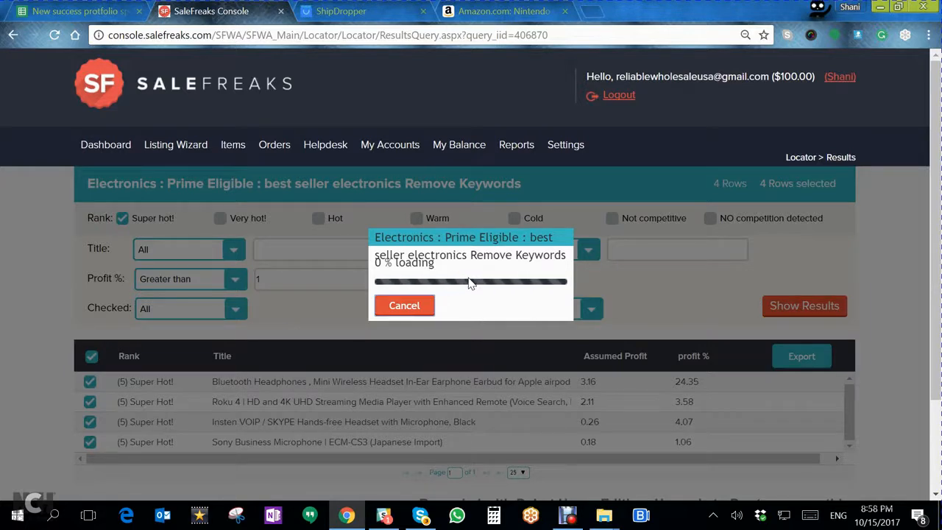
pyautogui.click(415, 311)
# - Export the selected items to the Listing Generator without viewing them, under the name "test super hot items"
pyautogui.click(811, 369)
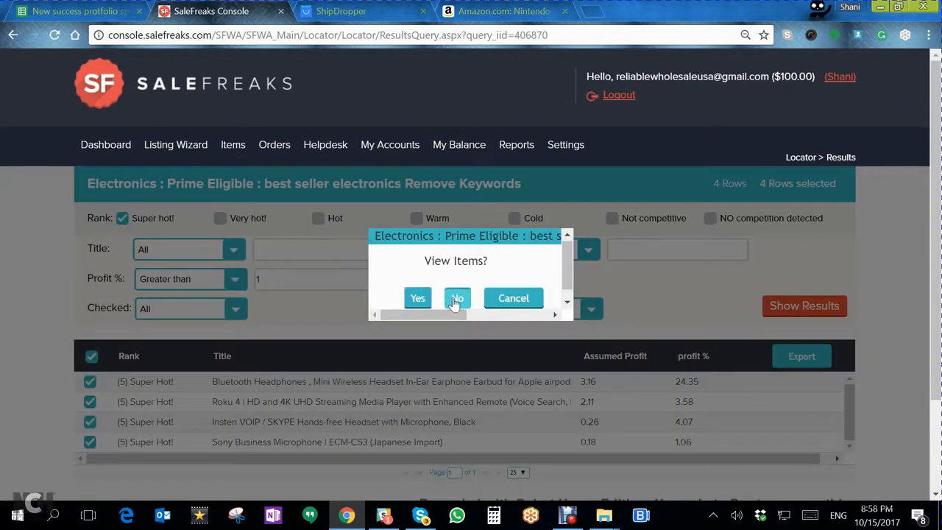
pyautogui.click(455, 302)
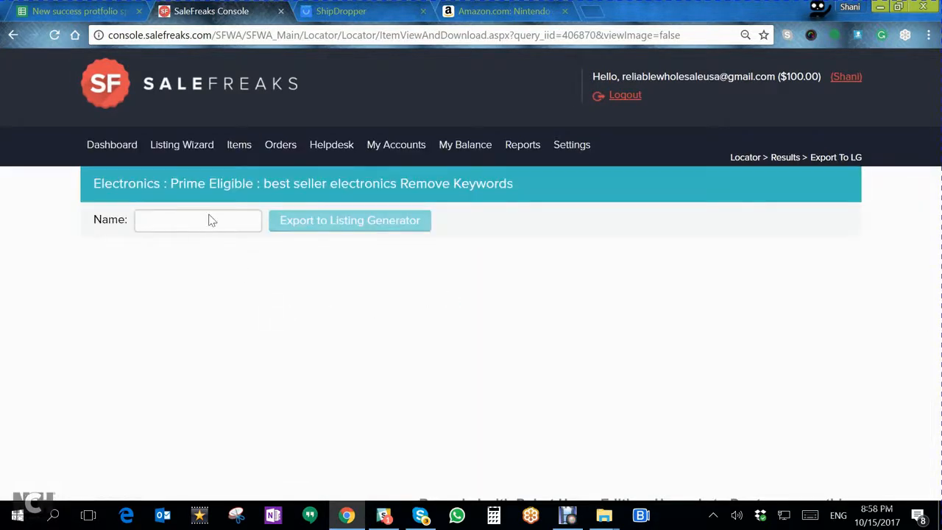
pyautogui.click(211, 223)
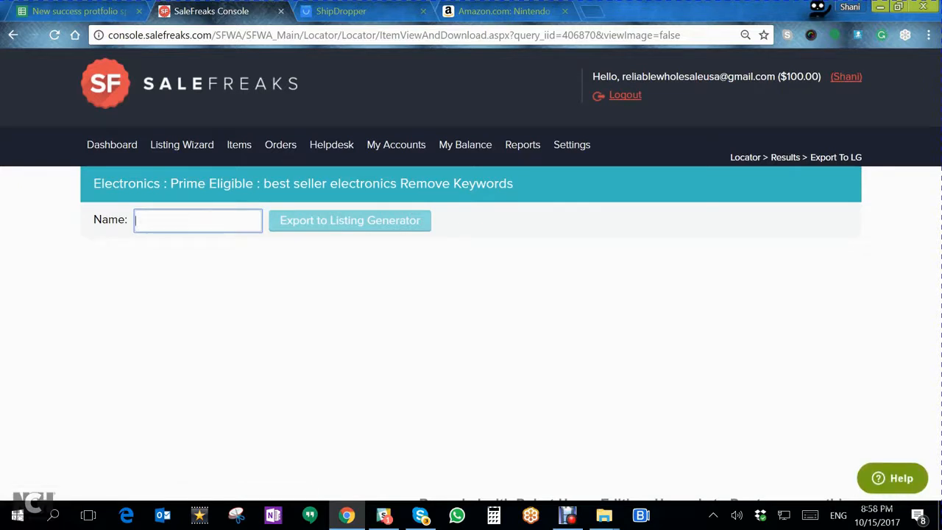
pyautogui.write('test super hot items')
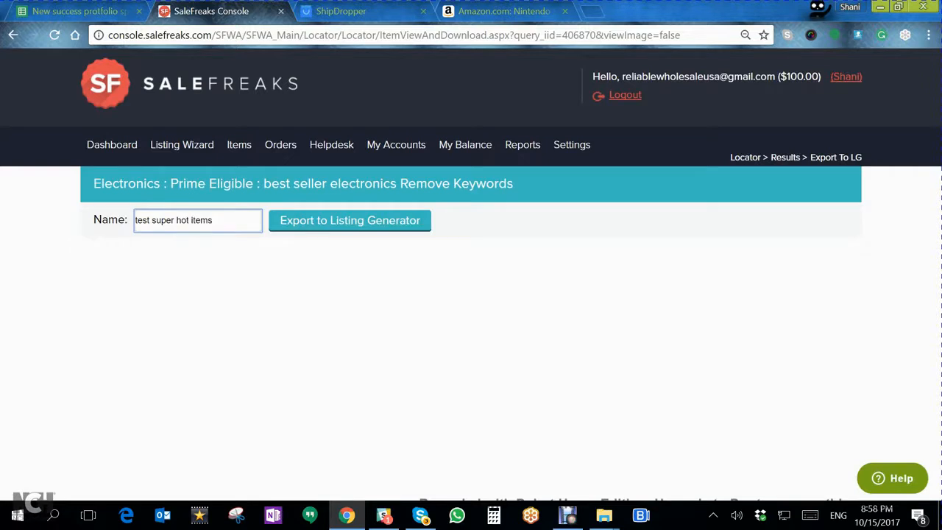
pyautogui.click(342, 221)
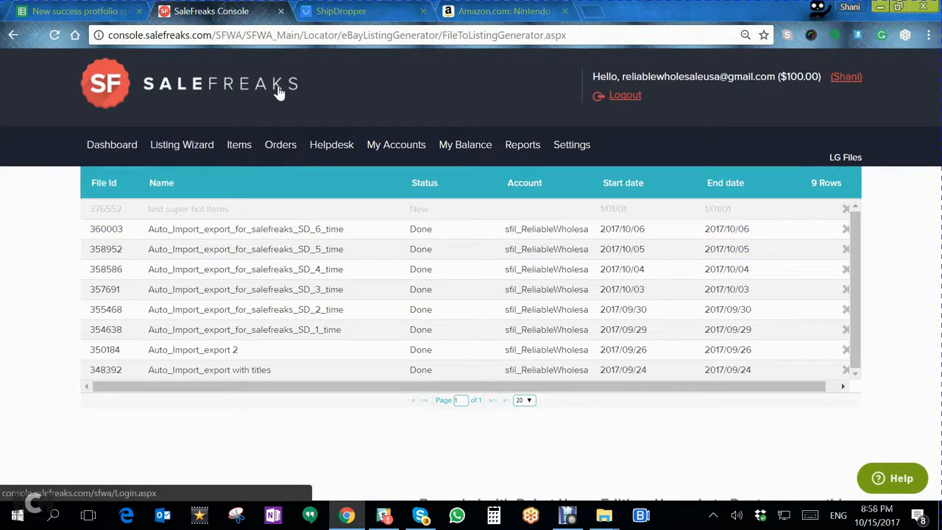
# - Open the "test super hot items" file from the Listing Generator's file list
pyautogui.moveTo(189, 143)
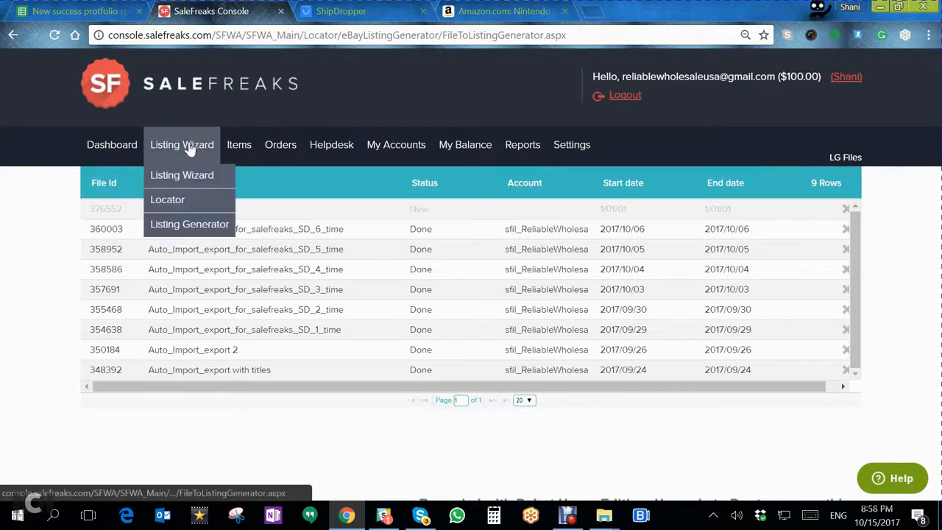
pyautogui.click(186, 231)
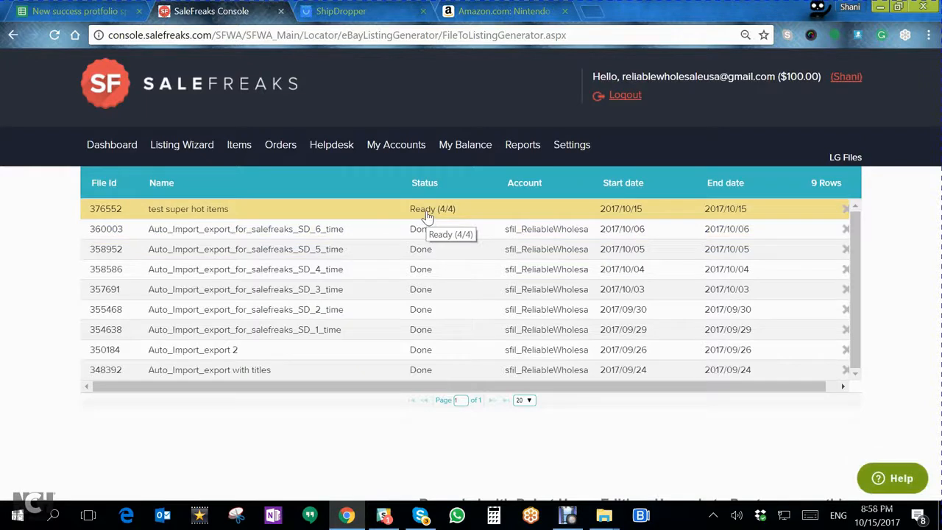
pyautogui.click(428, 213)
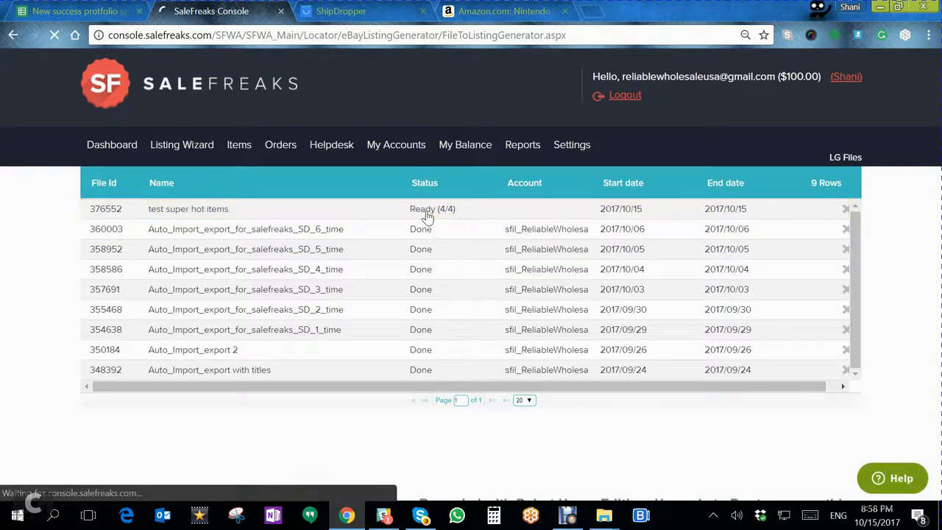